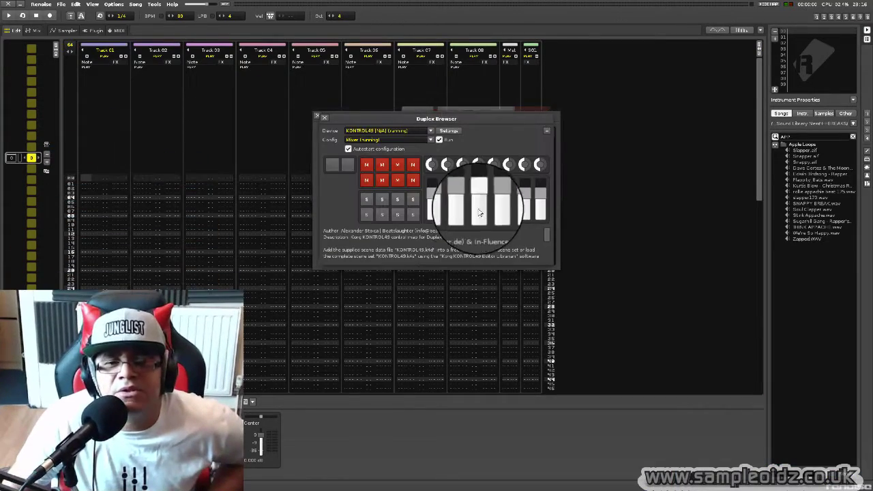
- Close the Duplex Browser and open the recently loaded song "phat massive.xrns"
click(324, 119)
click(317, 116)
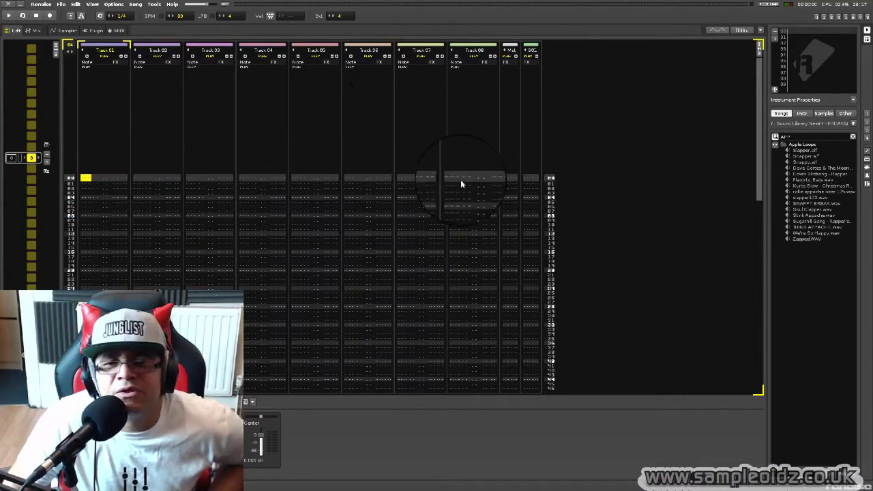
click(60, 5)
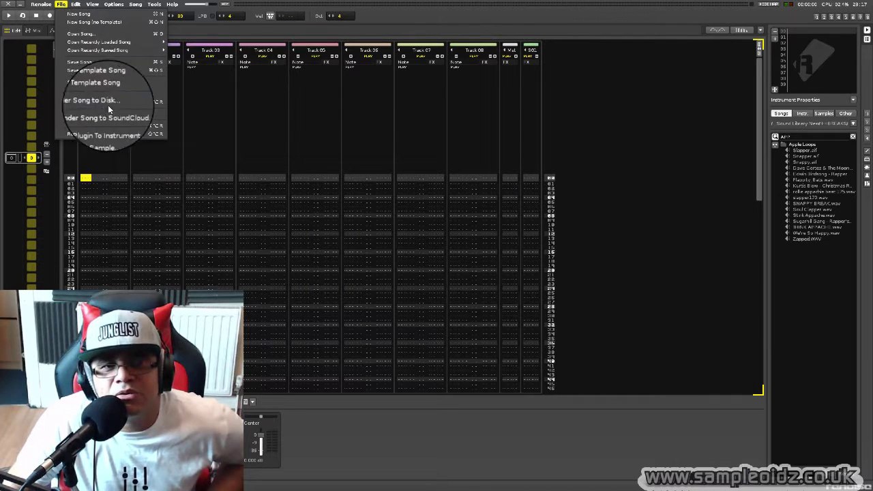
mouse_move(127, 43)
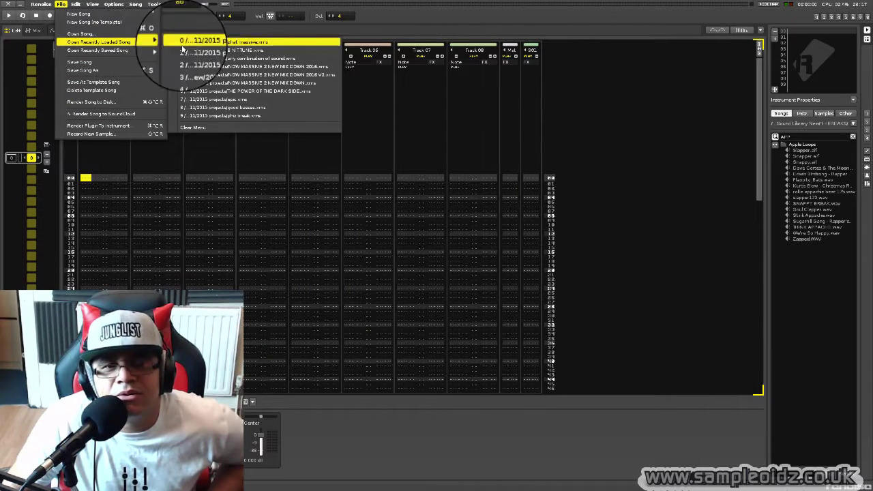
click(248, 44)
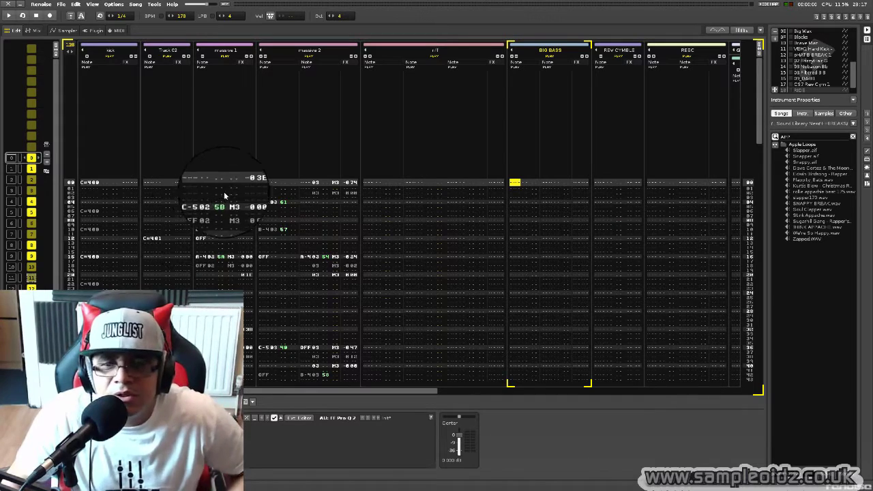
- Play the song briefly and display the pattern matrix beside the pattern editor
key(space)
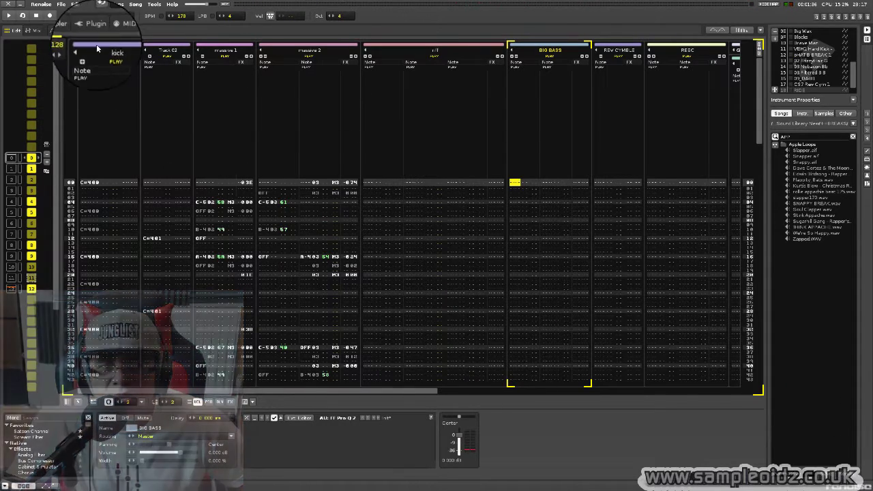
click(55, 48)
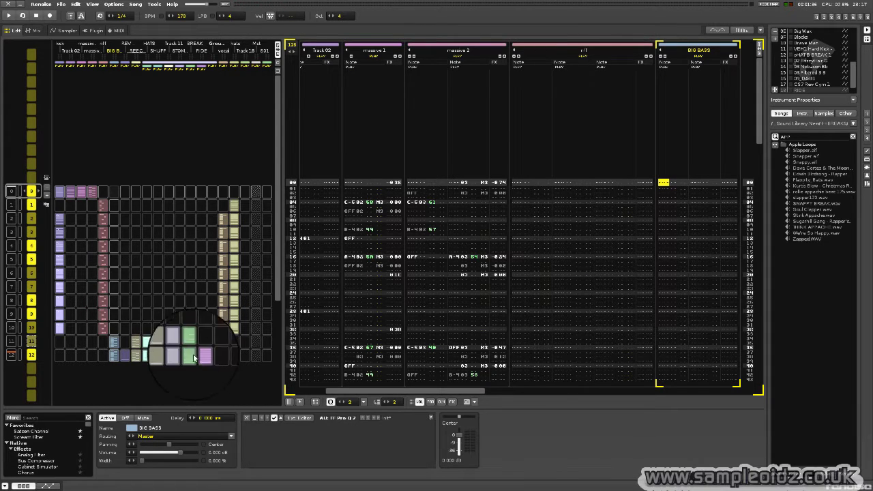
- Open the Render to Disk settings and choose the "definition of music bnt" folder inside "2015 projects" as the destination
click(846, 474)
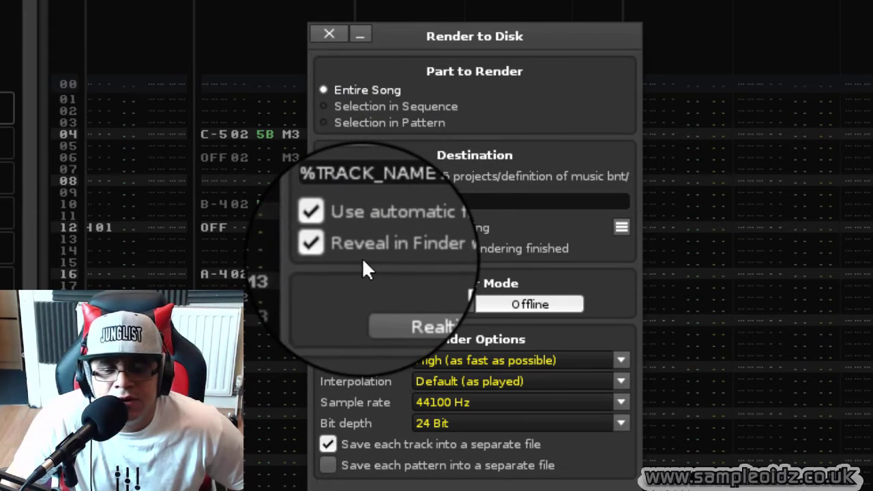
click(329, 230)
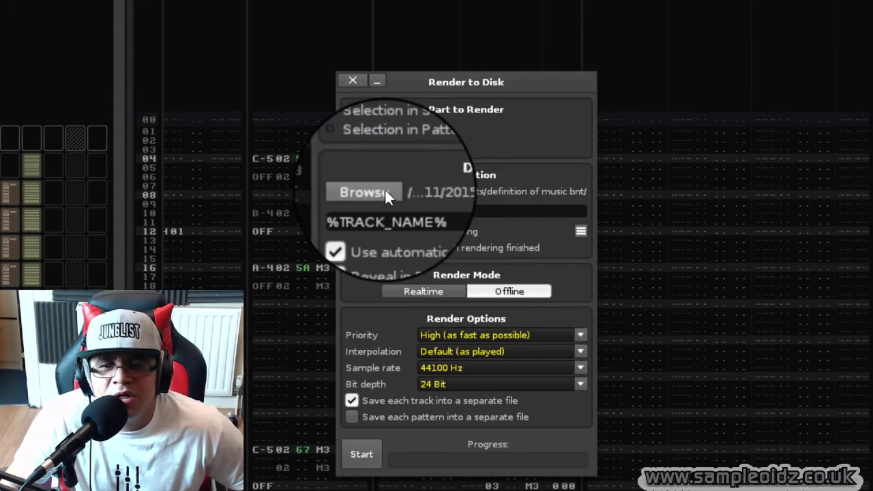
click(385, 193)
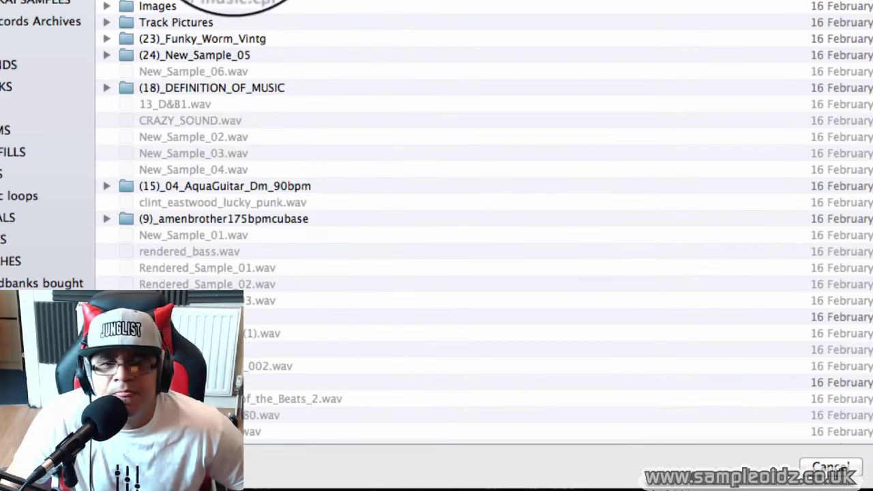
click(327, 75)
click(395, 68)
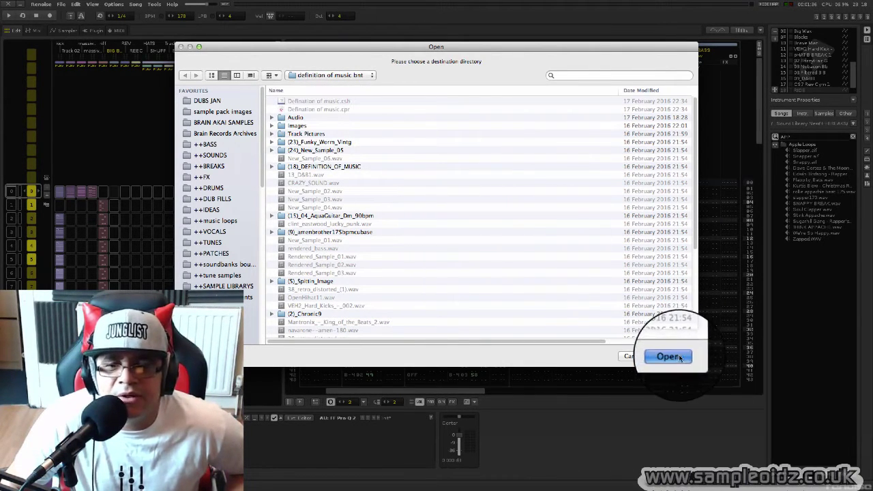
key(Return)
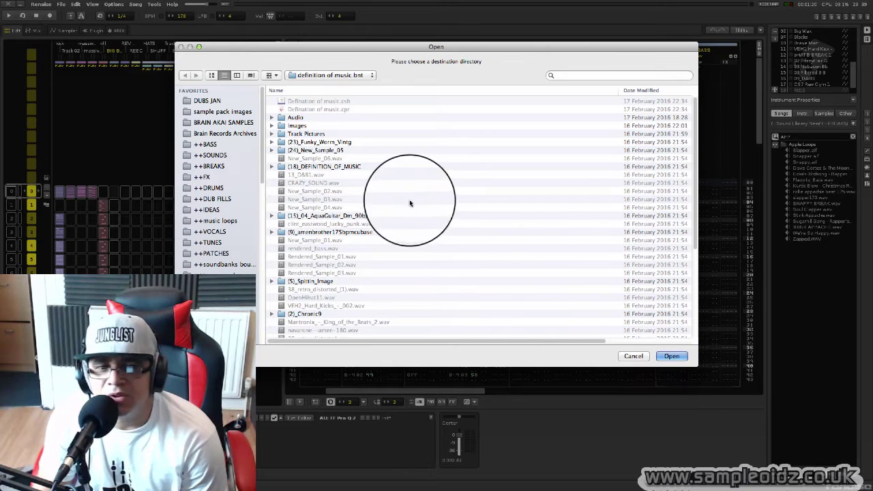
click(314, 75)
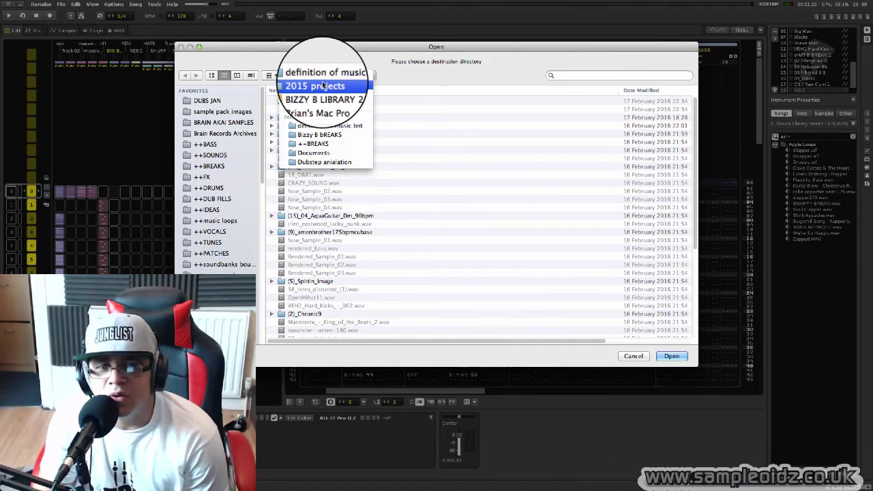
click(323, 85)
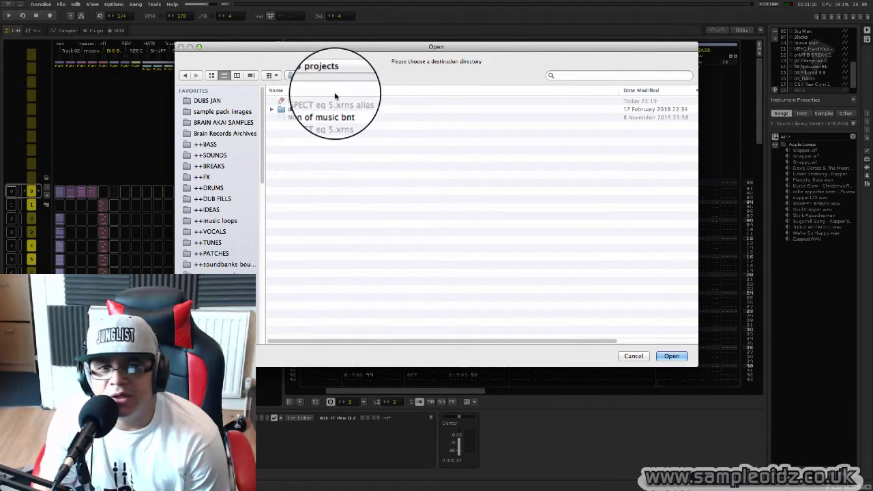
double_click(327, 127)
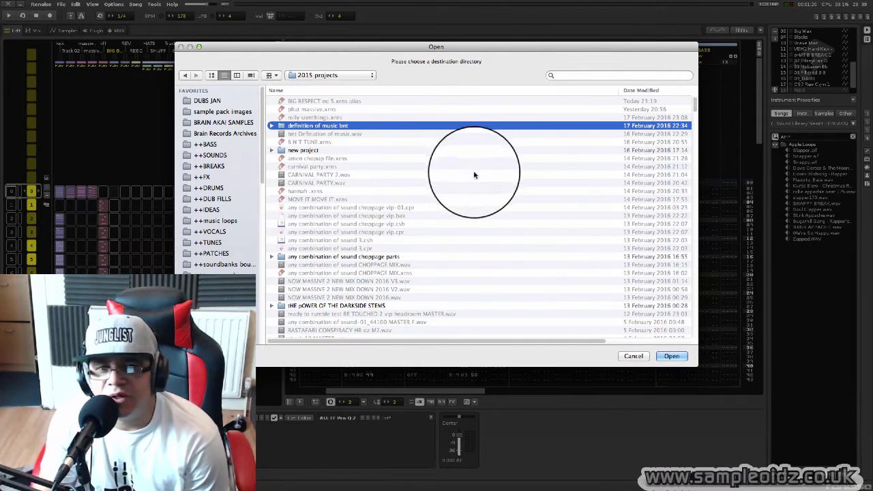
click(672, 356)
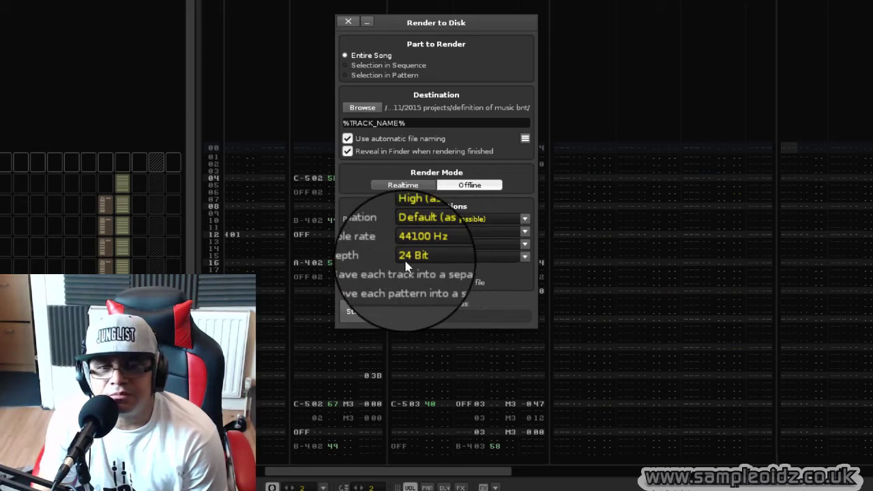
- Switch automatic file naming off and back on, and leave the Render to Disk settings without rendering
click(380, 176)
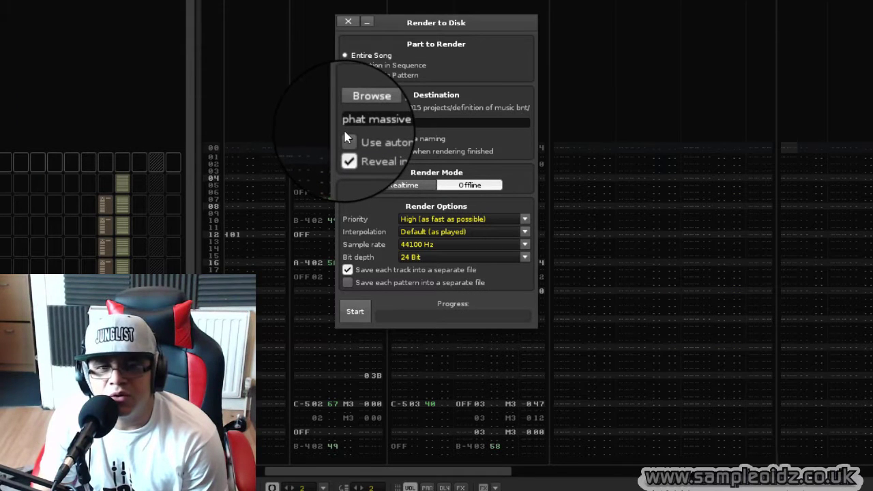
click(348, 141)
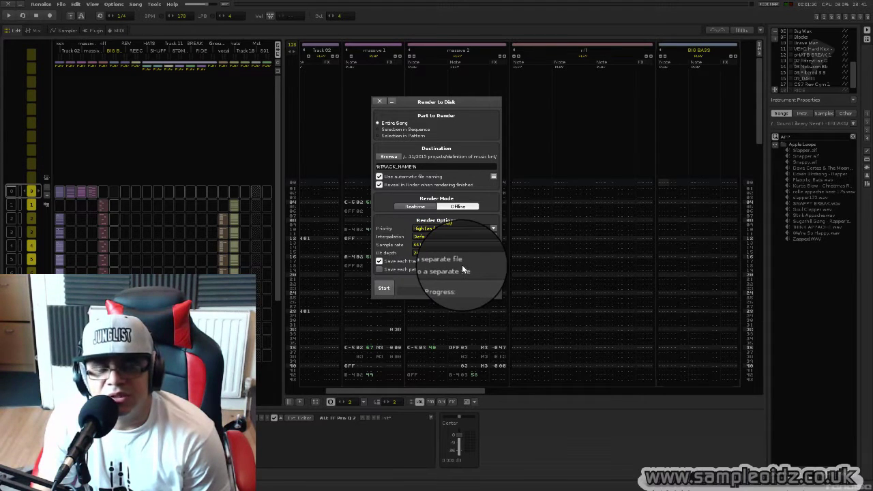
click(402, 293)
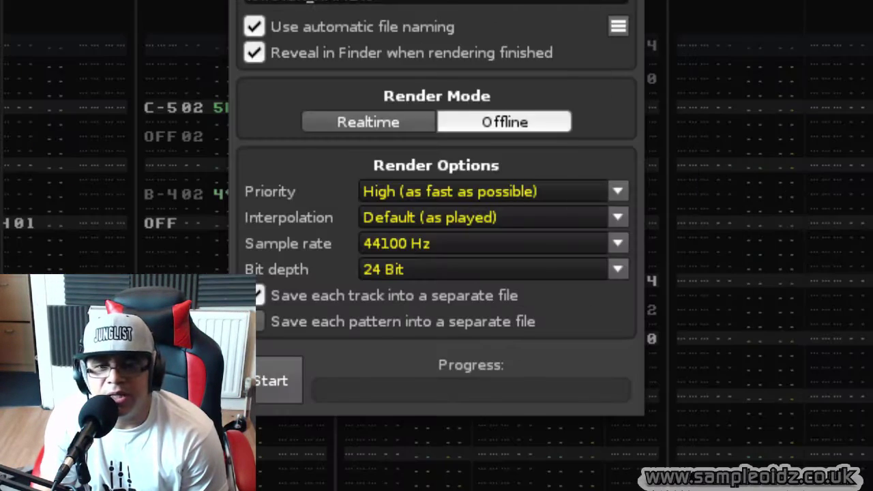
key(Escape)
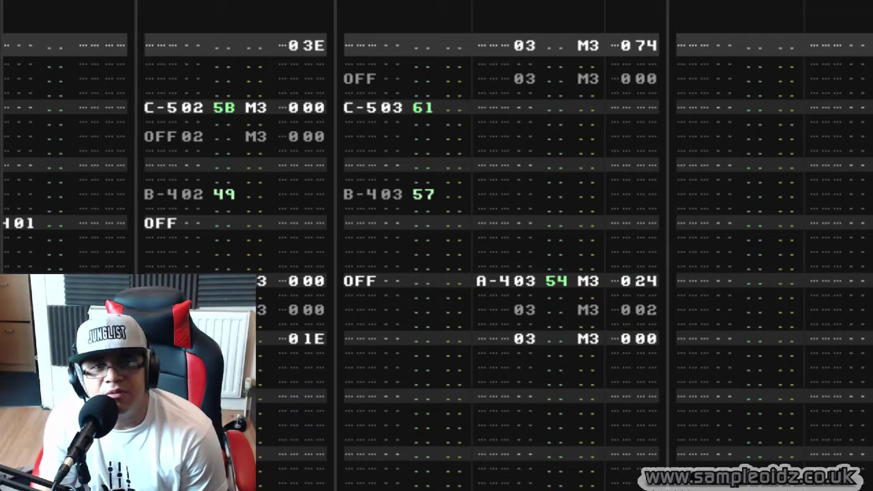
- Check the sample rate in the audio preferences and close the preferences
key(ctrl+comma)
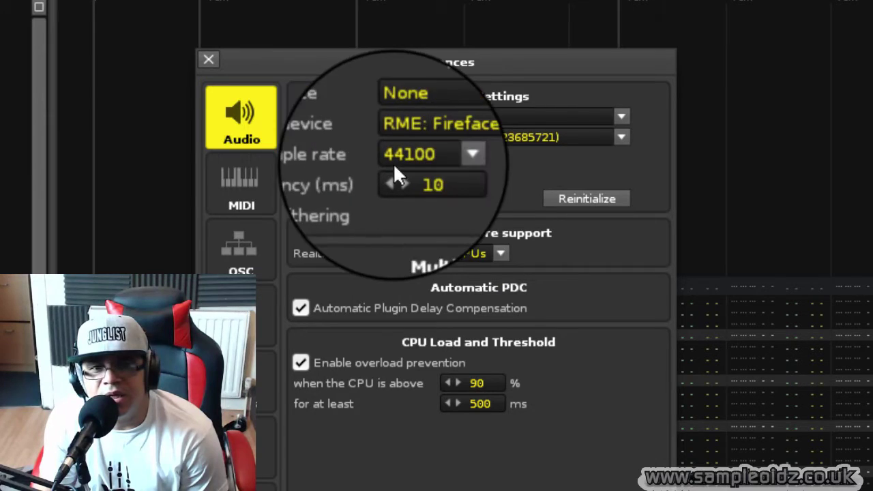
click(209, 59)
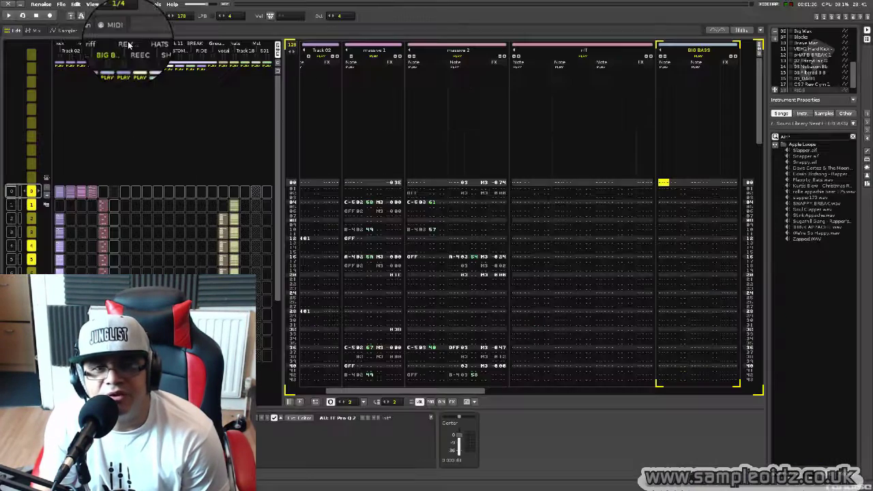
click(77, 6)
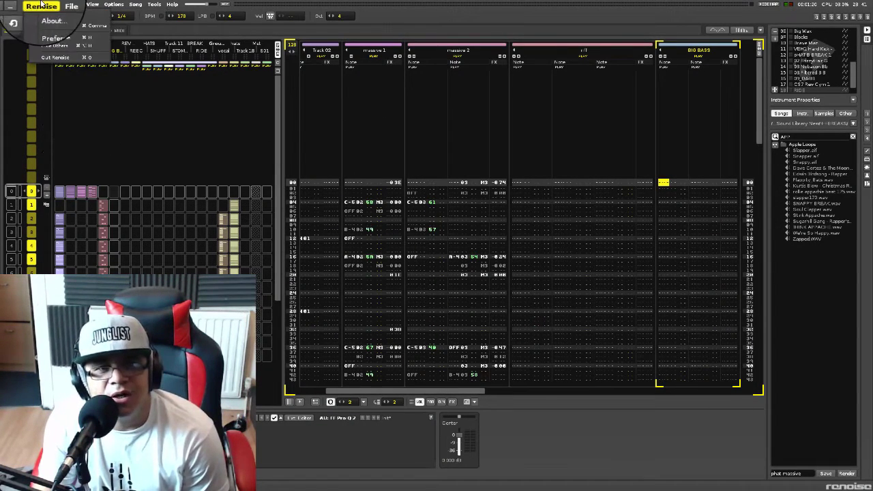
- Reopen the Render to Disk settings, view the available file-naming placeholders, and close the settings without rendering
click(833, 473)
click(853, 475)
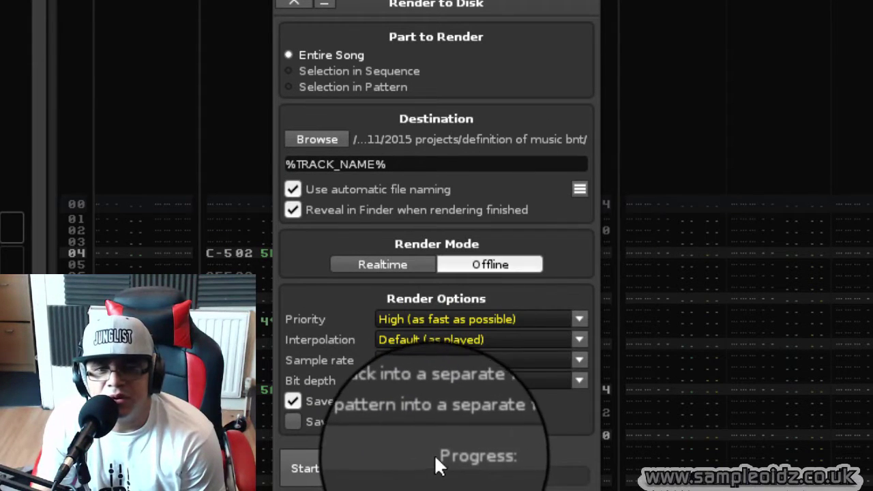
click(580, 184)
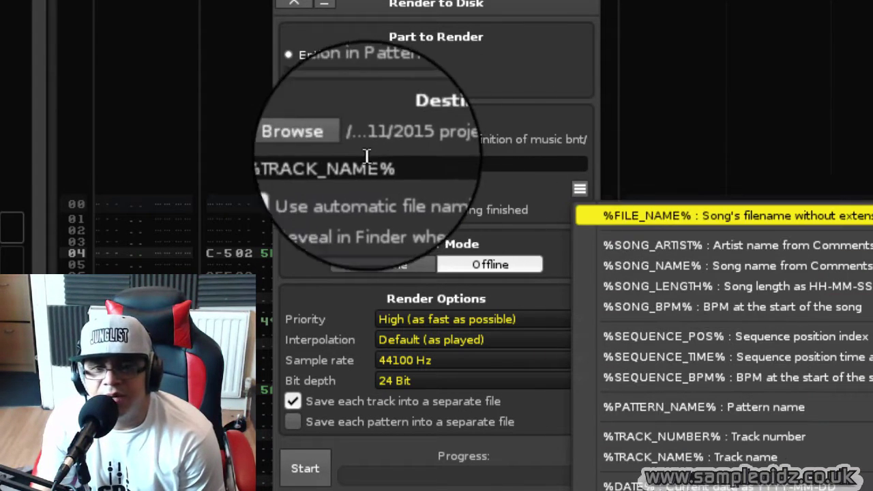
click(510, 190)
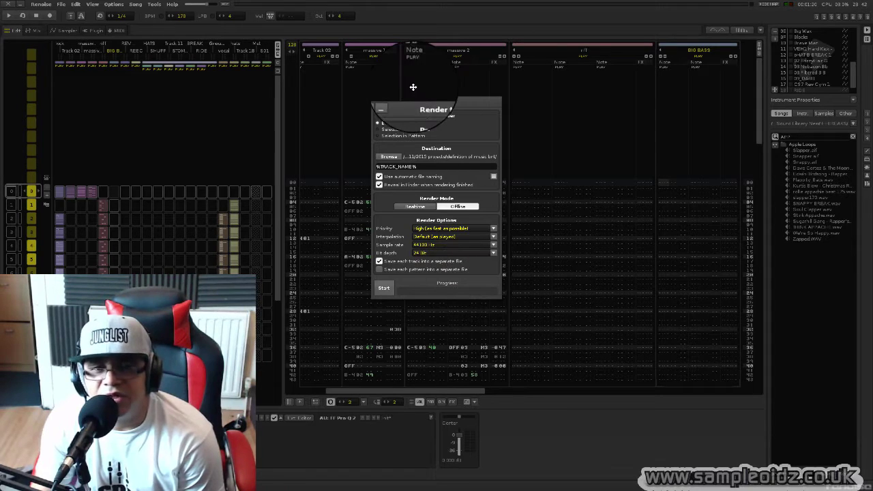
click(377, 101)
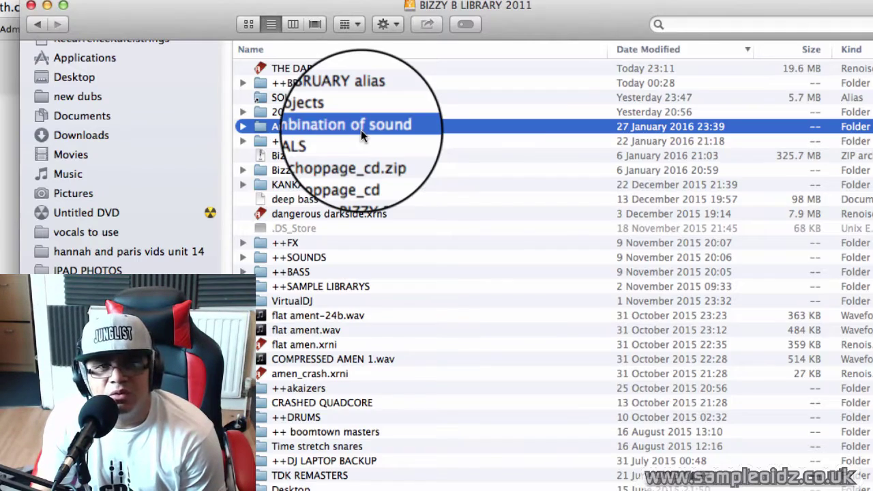
- In Finder, open the "Any combination of sound" folder and select all of its WAV stems
double_click(361, 129)
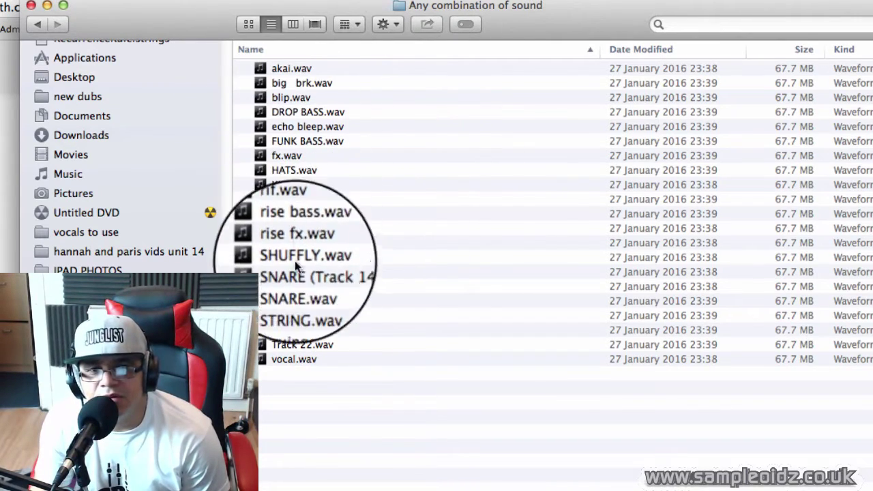
key(super+a)
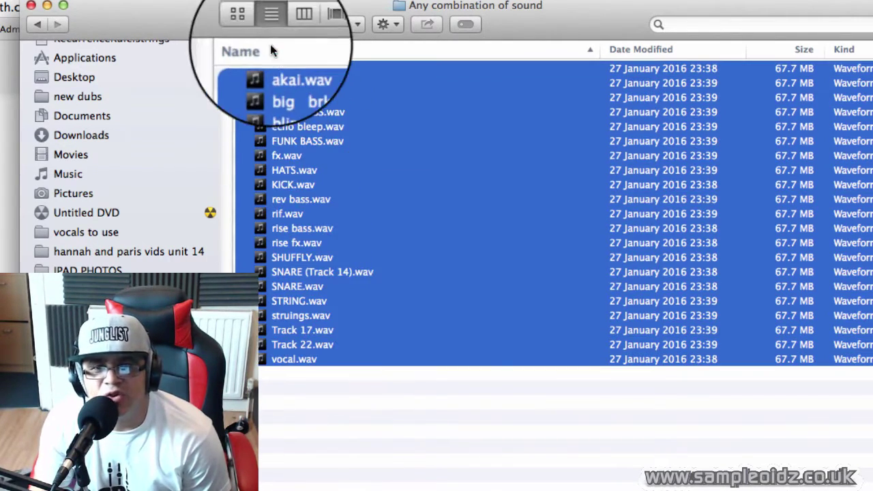